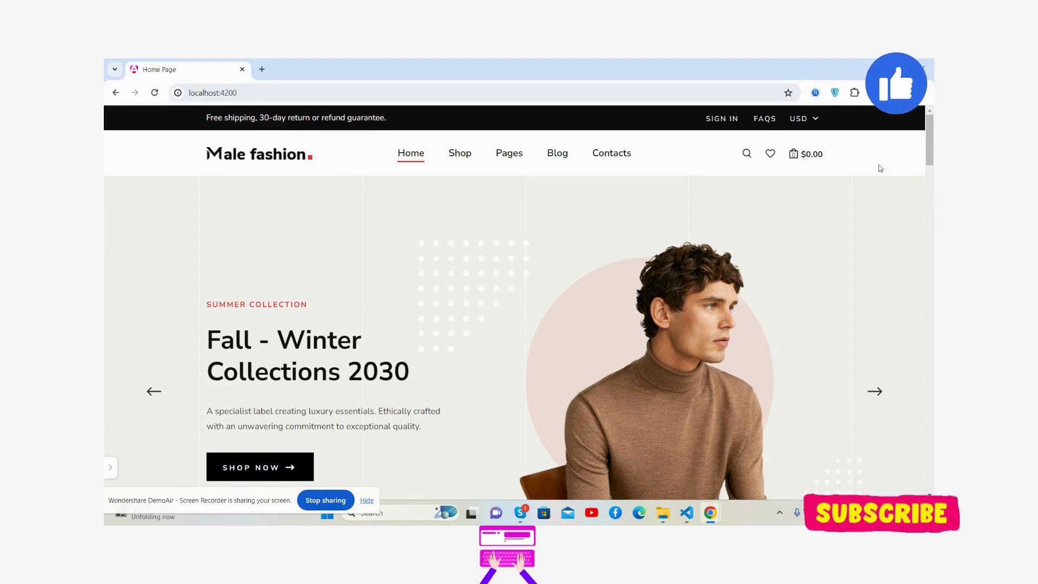
Step: Open the currency dropdown, then briefly inspect the page's body markup in DevTools
click(816, 120)
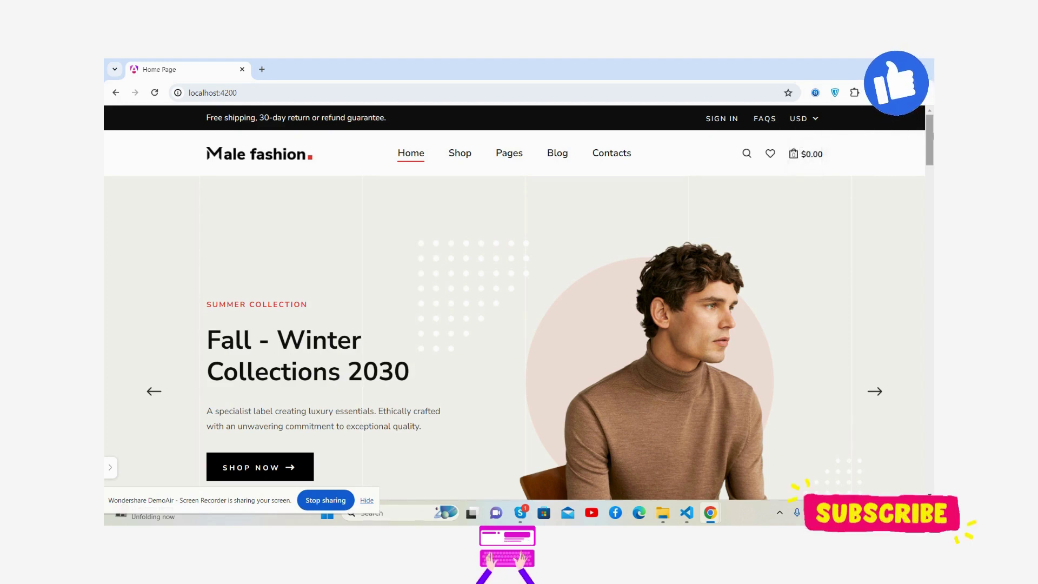
right_click(808, 130)
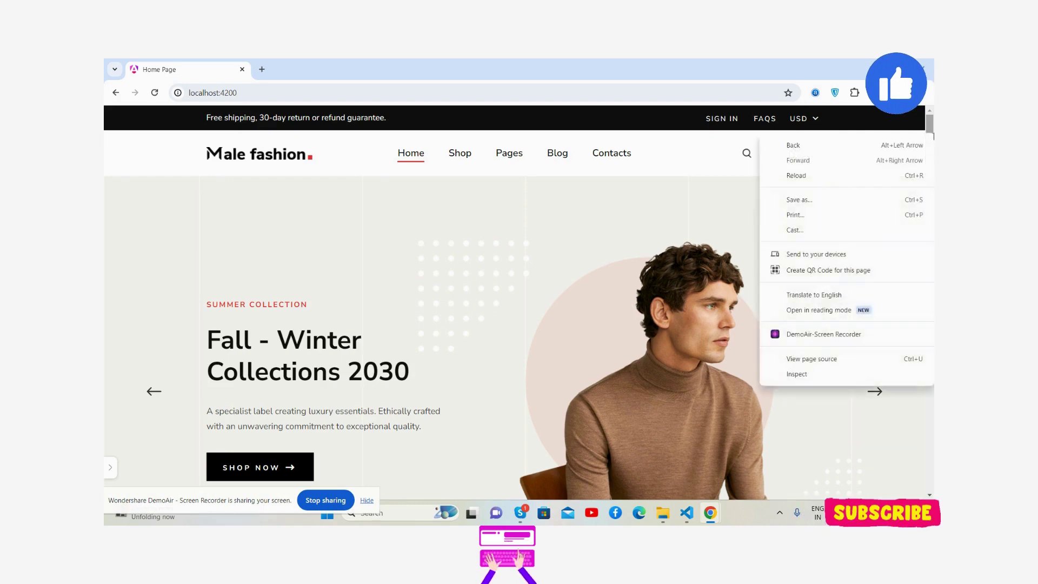
click(809, 378)
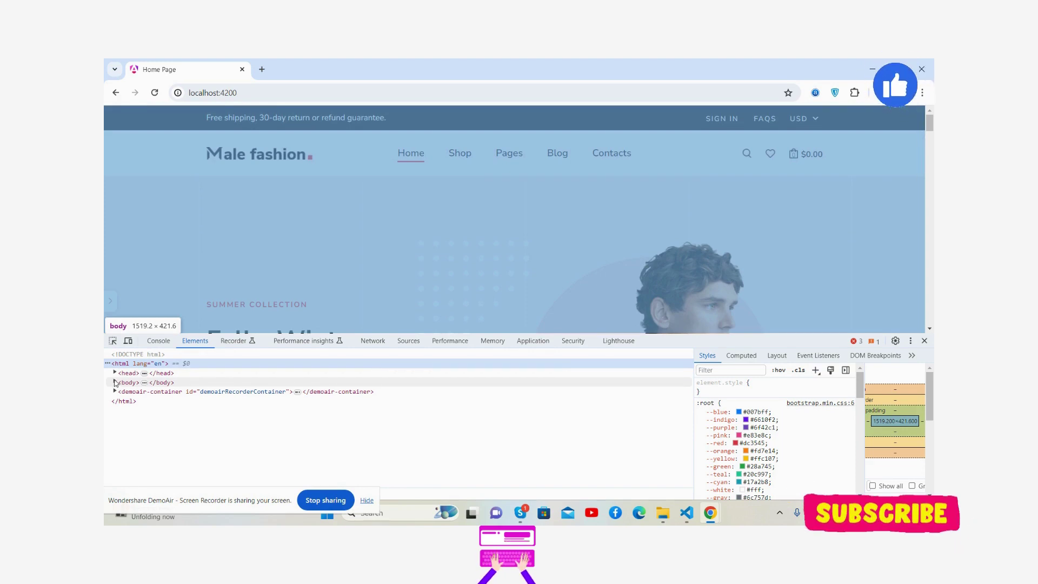
click(115, 382)
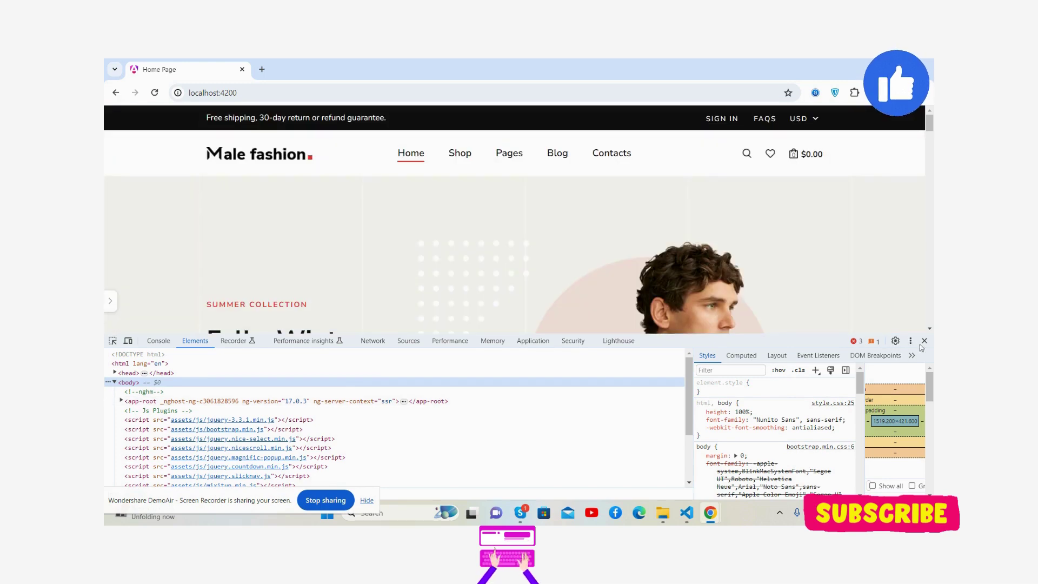
click(924, 342)
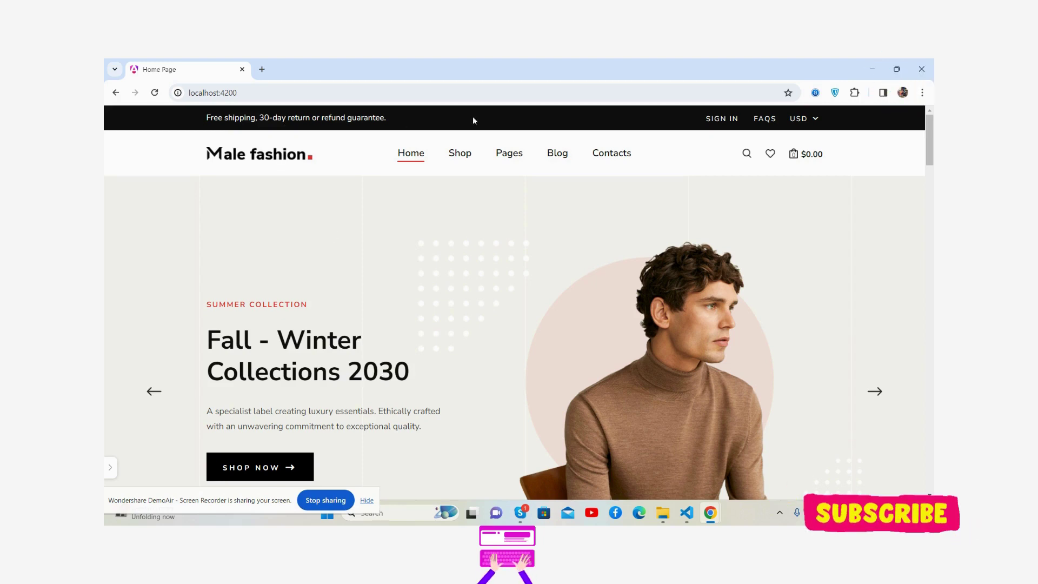
Step: Reopen the USD dropdown, open and close the search overlay, and advance the hero slider
click(802, 118)
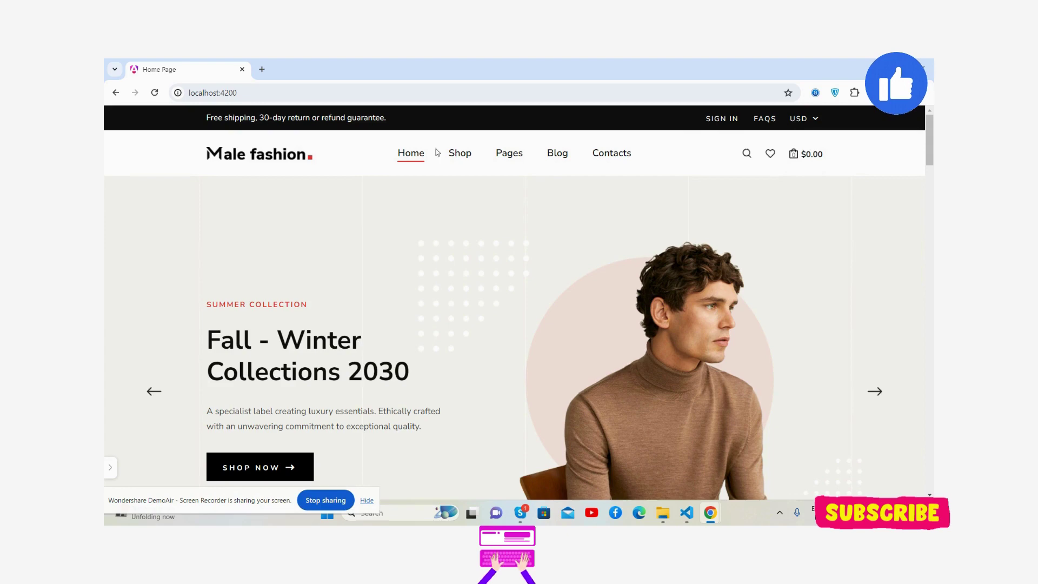
click(745, 154)
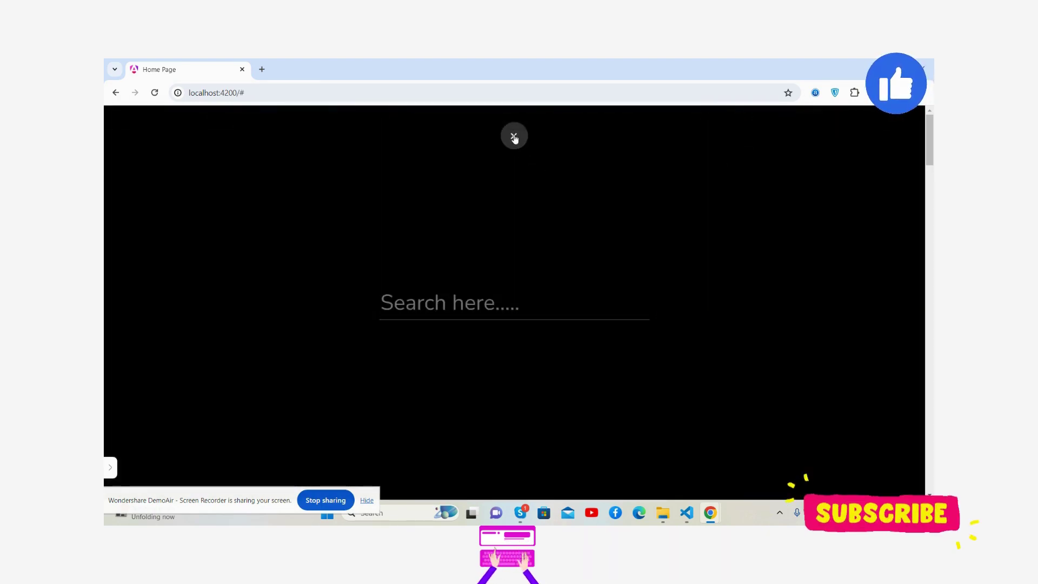
click(513, 136)
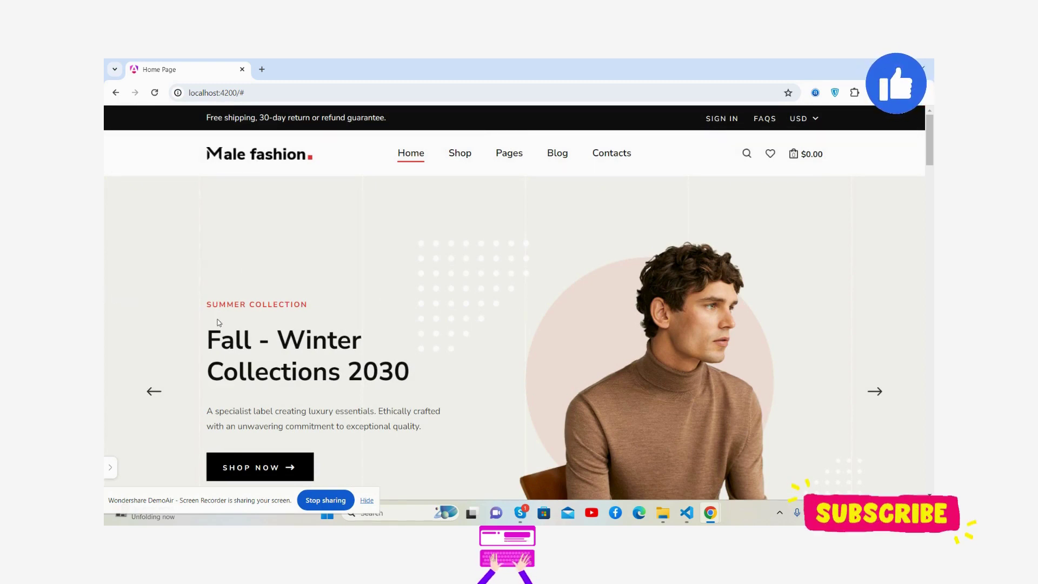
click(877, 392)
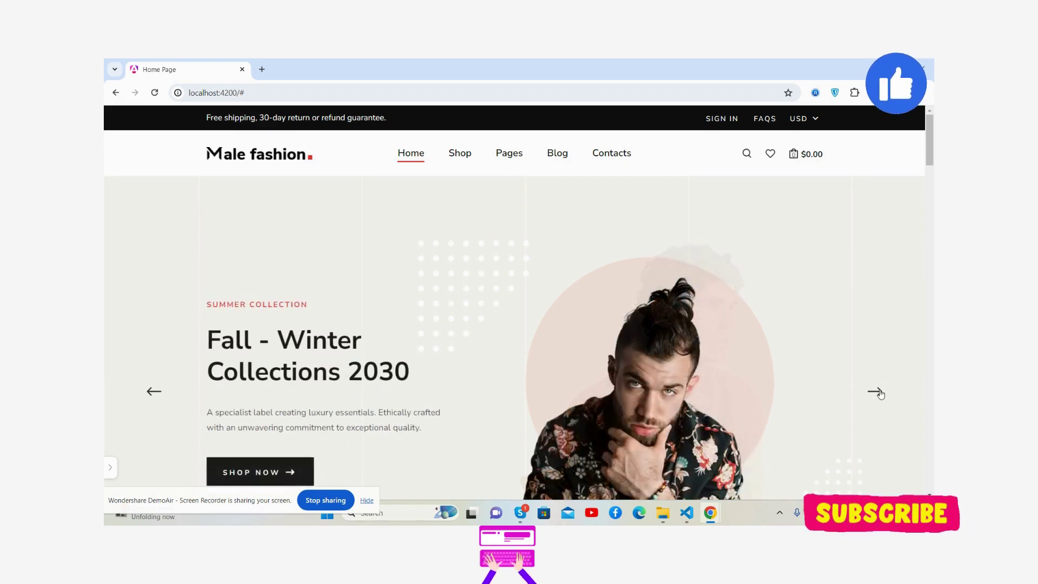
scroll(585, 328, down, 2)
scroll(586, 328, down, 2)
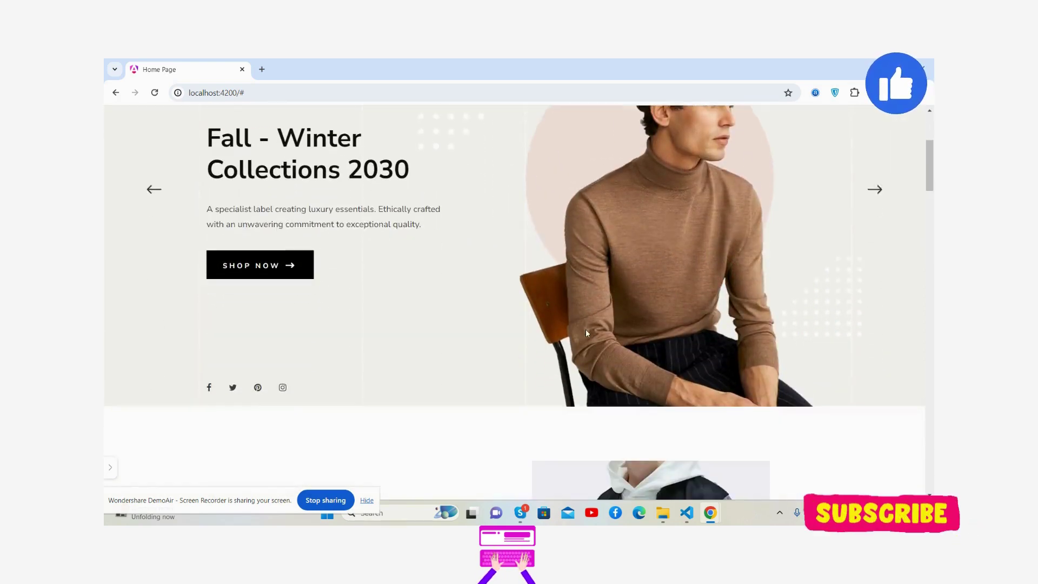
scroll(585, 329, down, 1)
scroll(586, 329, down, 3)
scroll(585, 329, down, 2)
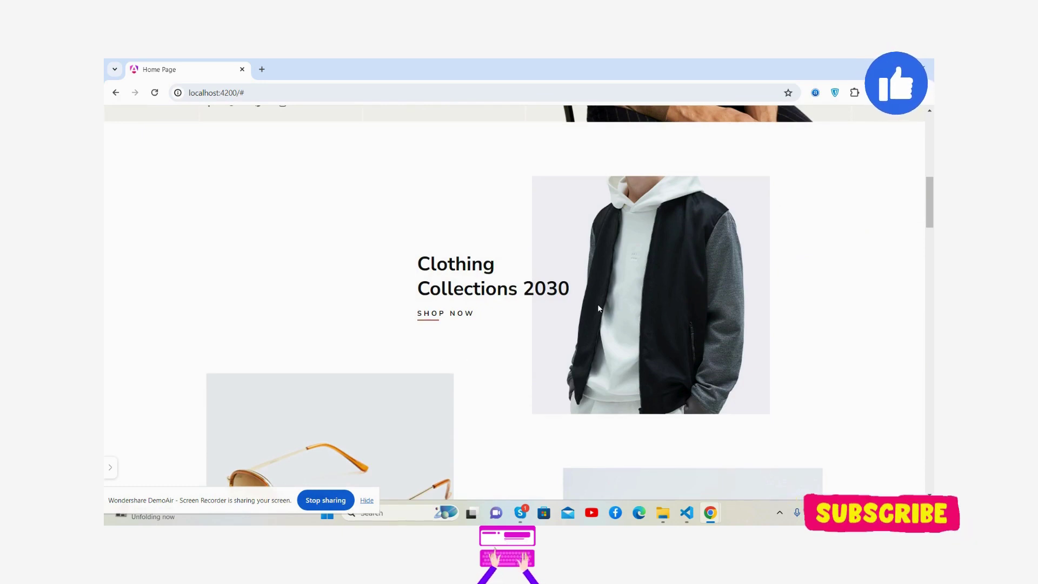
scroll(515, 286, down, 2)
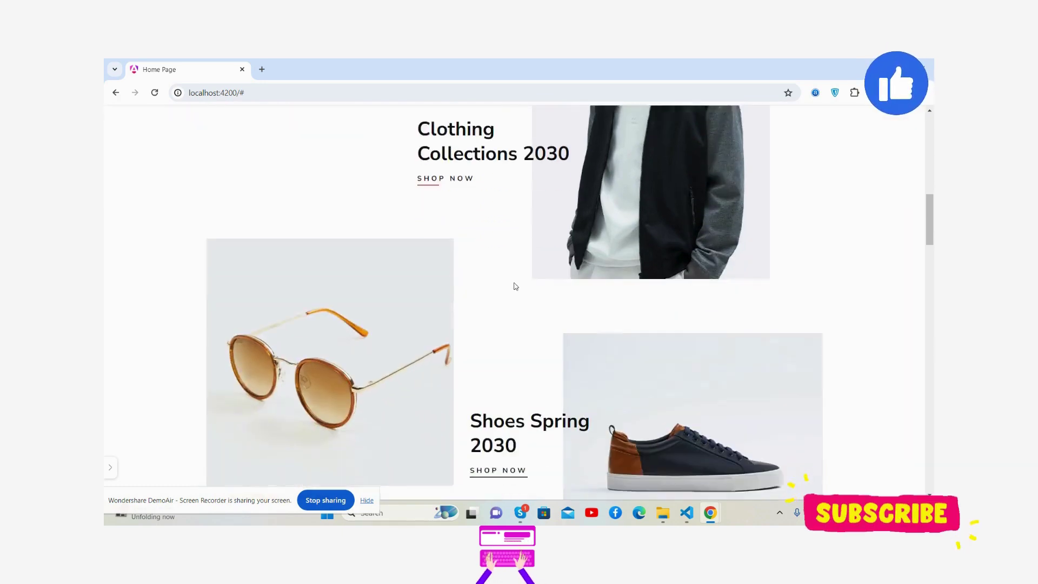
scroll(515, 286, down, 1)
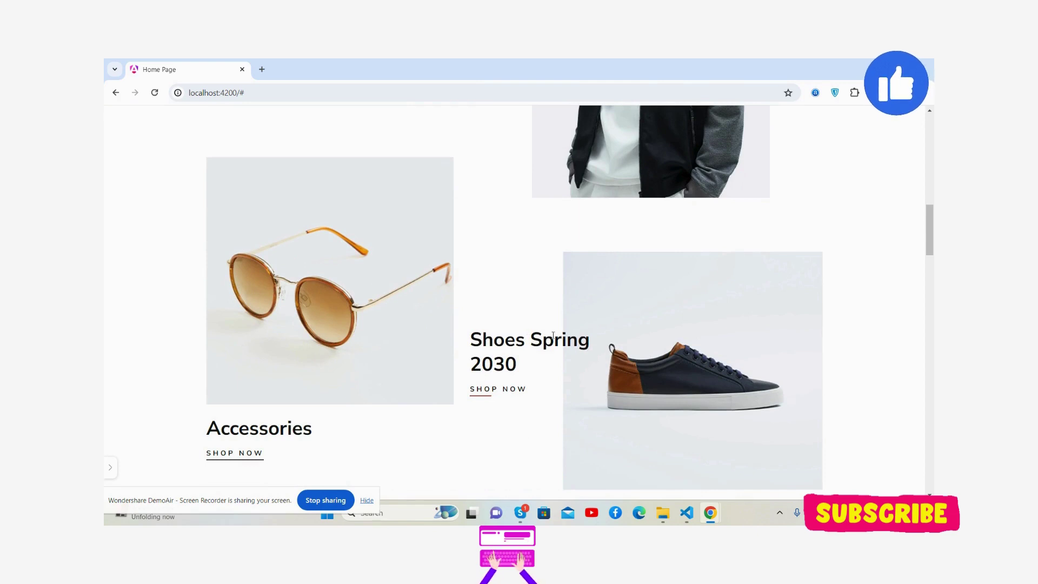
scroll(554, 337, down, 2)
scroll(398, 334, down, 1)
scroll(398, 334, down, 1)
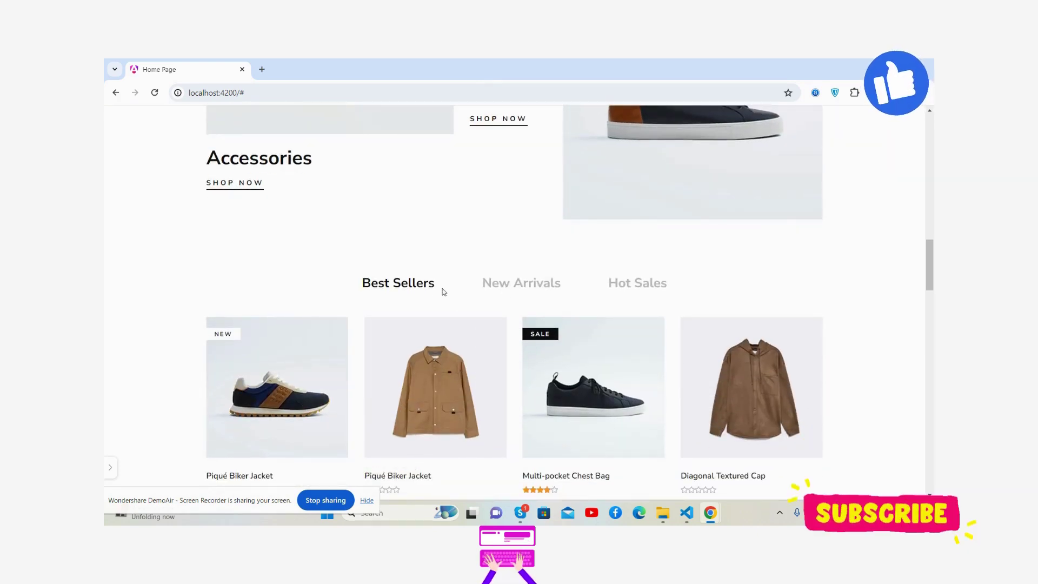
Step: Switch the product grid to New Arrivals, then Hot Sales, then back to Best Sellers
click(508, 284)
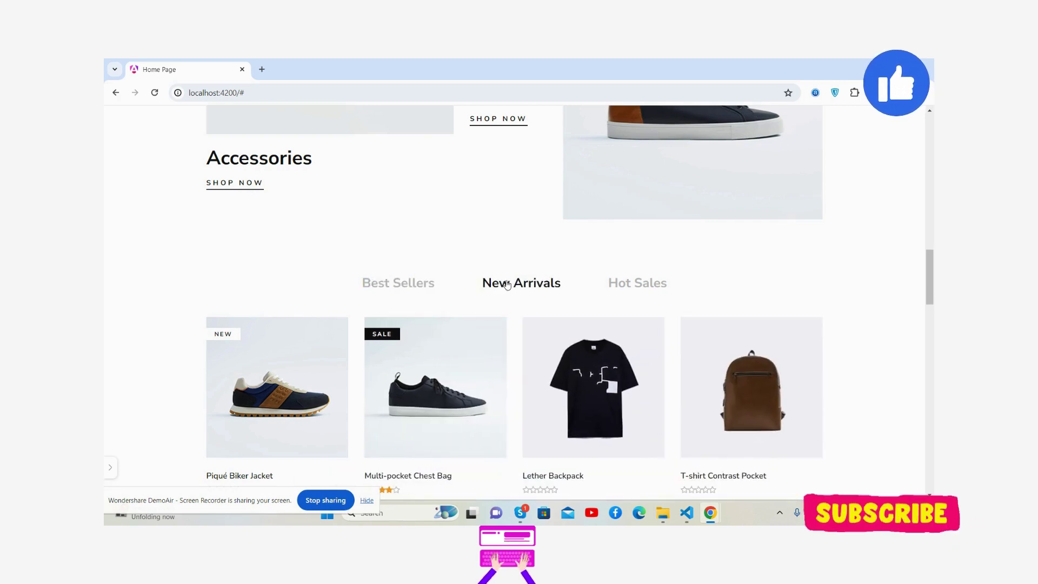
click(643, 284)
click(426, 285)
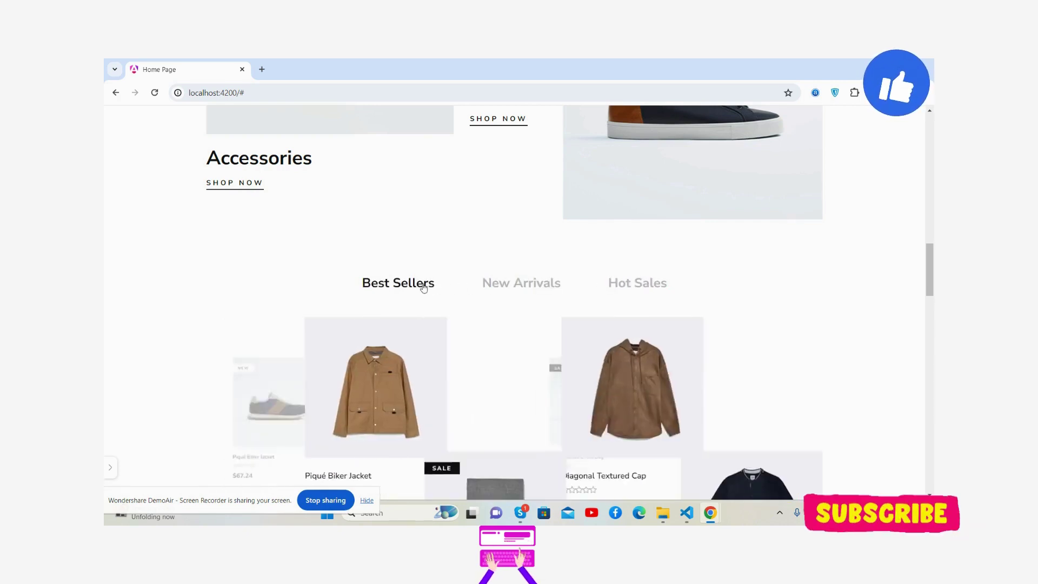
scroll(424, 286, down, 1)
scroll(424, 285, down, 2)
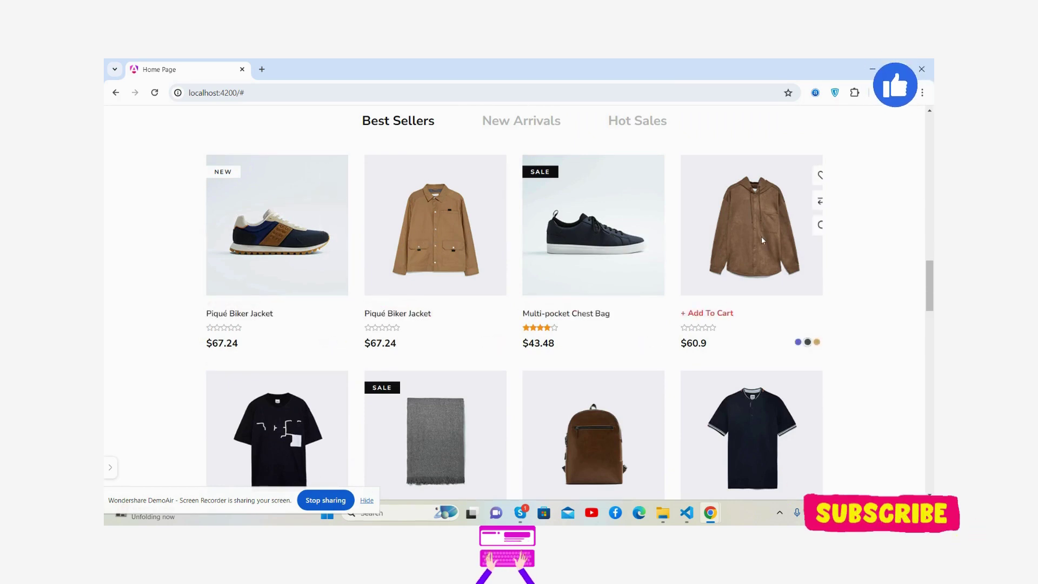
scroll(345, 235, down, 3)
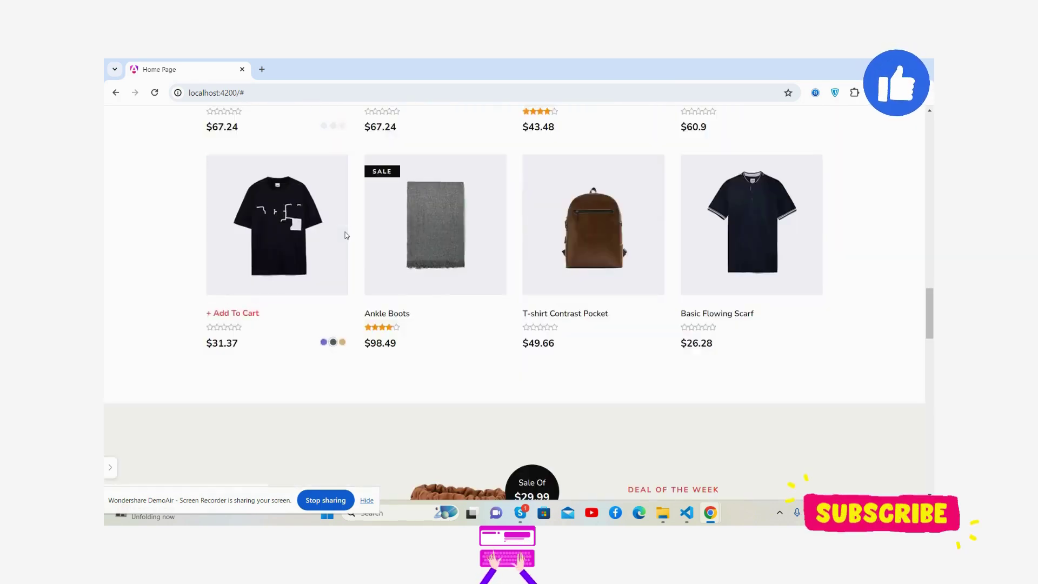
scroll(345, 235, down, 3)
scroll(345, 235, down, 1)
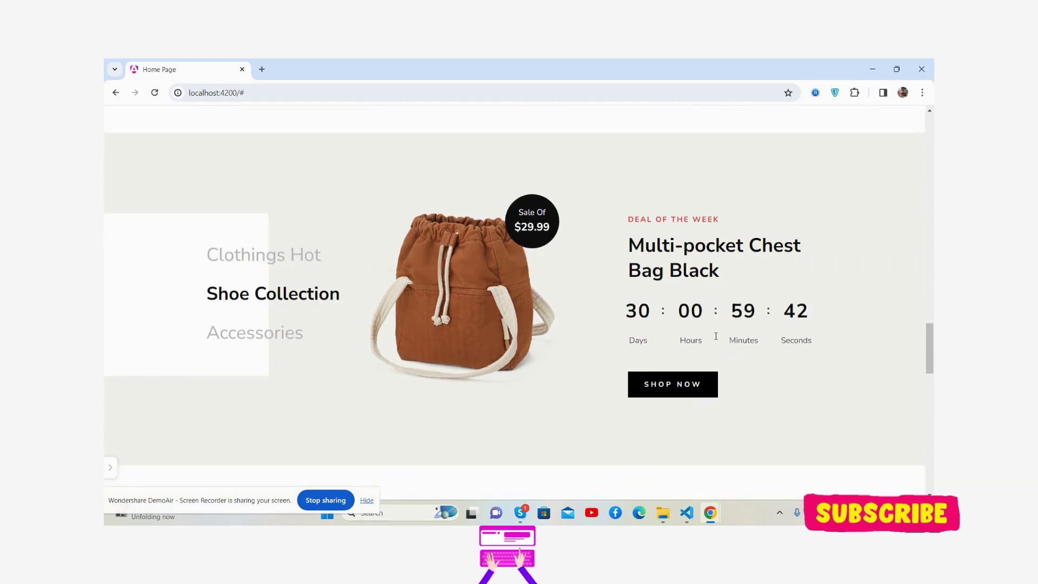
scroll(715, 336, down, 3)
scroll(715, 336, down, 3)
scroll(715, 335, down, 2)
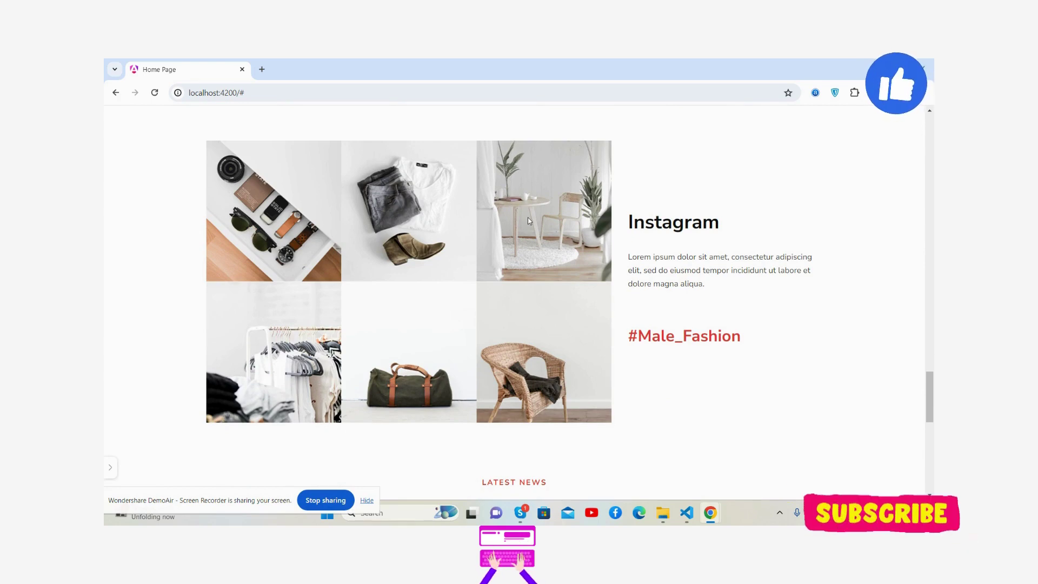
scroll(528, 217, down, 3)
scroll(528, 218, down, 2)
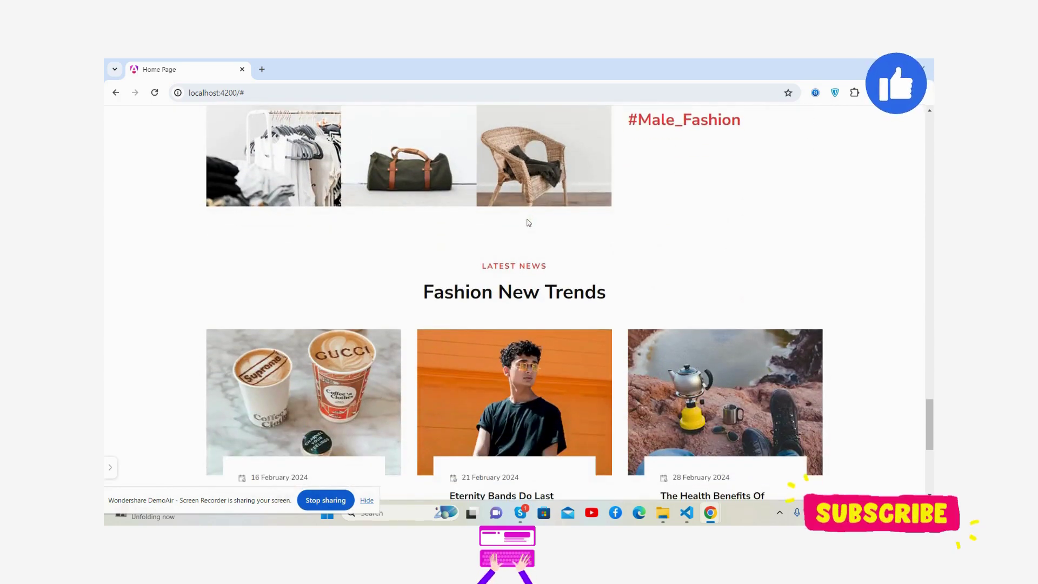
scroll(511, 257, down, 3)
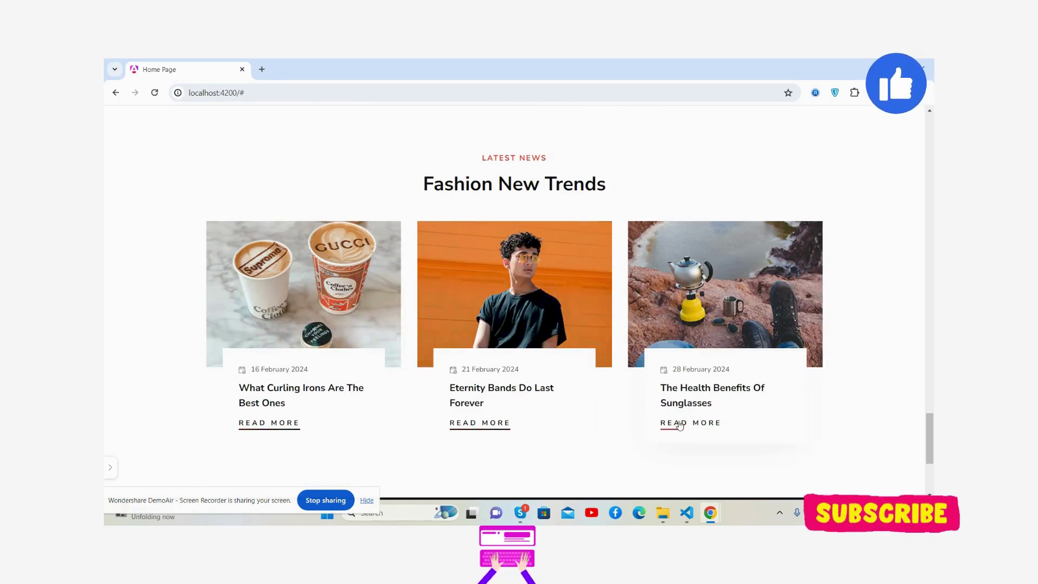
scroll(527, 324, down, 3)
scroll(527, 325, down, 2)
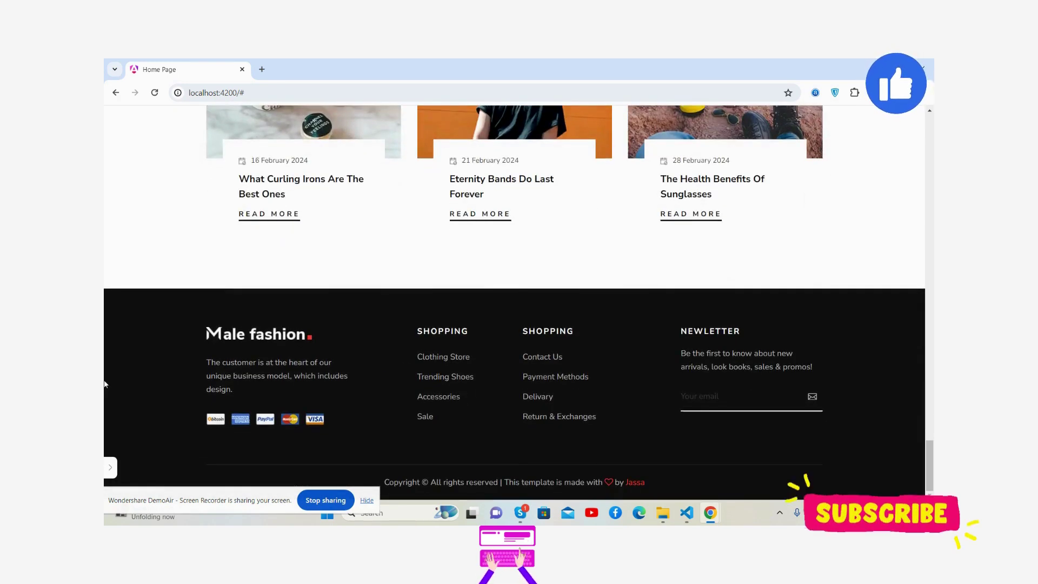
scroll(647, 371, up, 5)
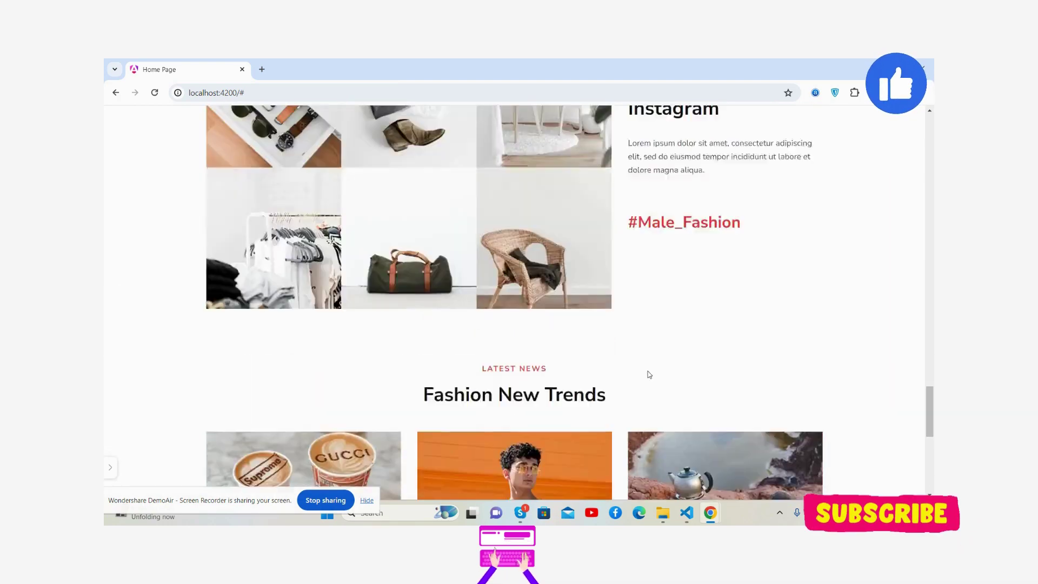
scroll(647, 372, up, 5)
scroll(647, 370, up, 5)
scroll(647, 370, up, 5)
scroll(648, 370, up, 5)
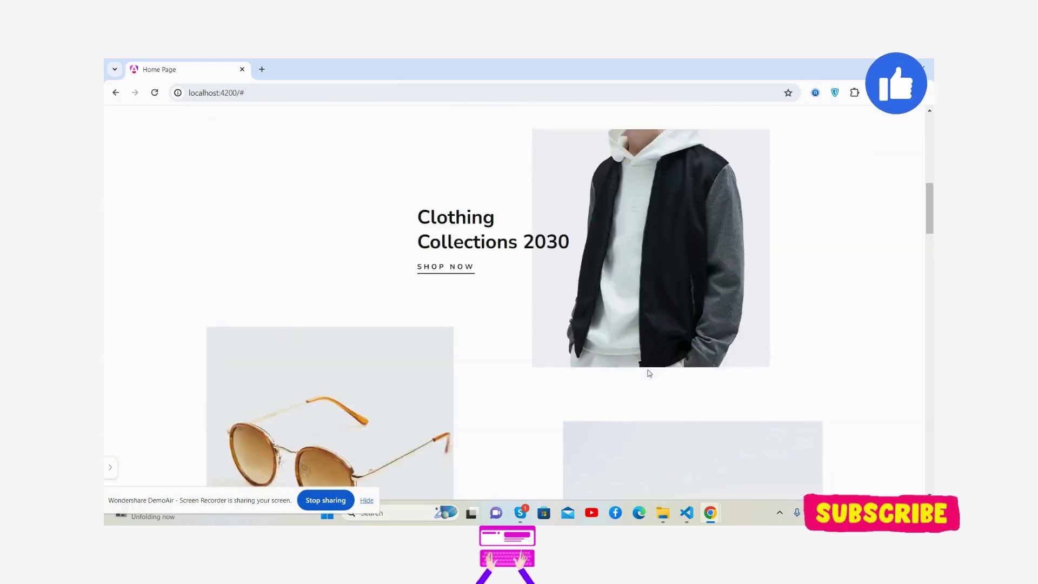
scroll(648, 370, up, 5)
scroll(647, 369, up, 3)
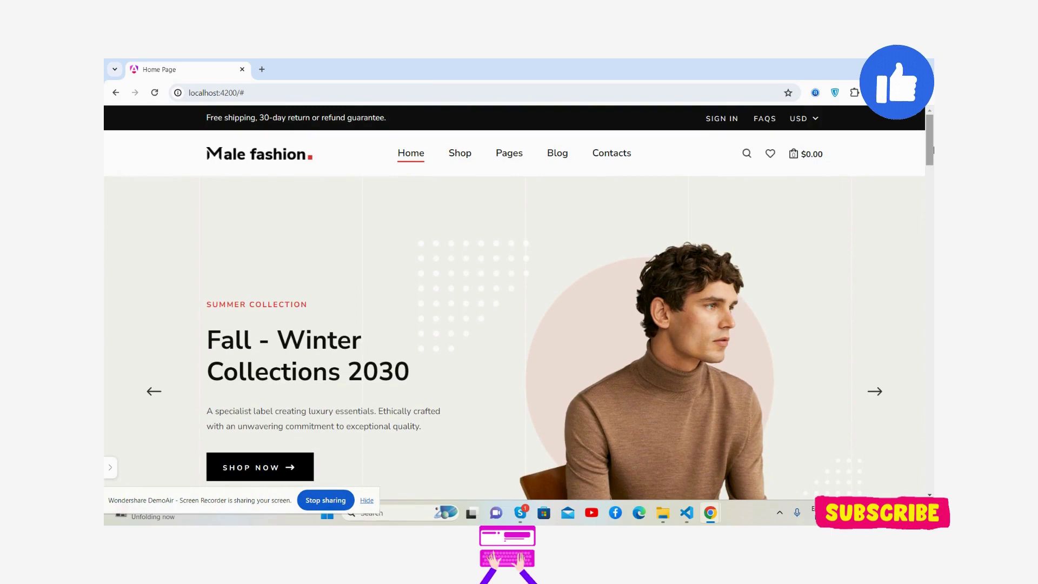
Step: Open Chrome DevTools via Inspect and dock it to the right side
right_click(821, 154)
click(841, 385)
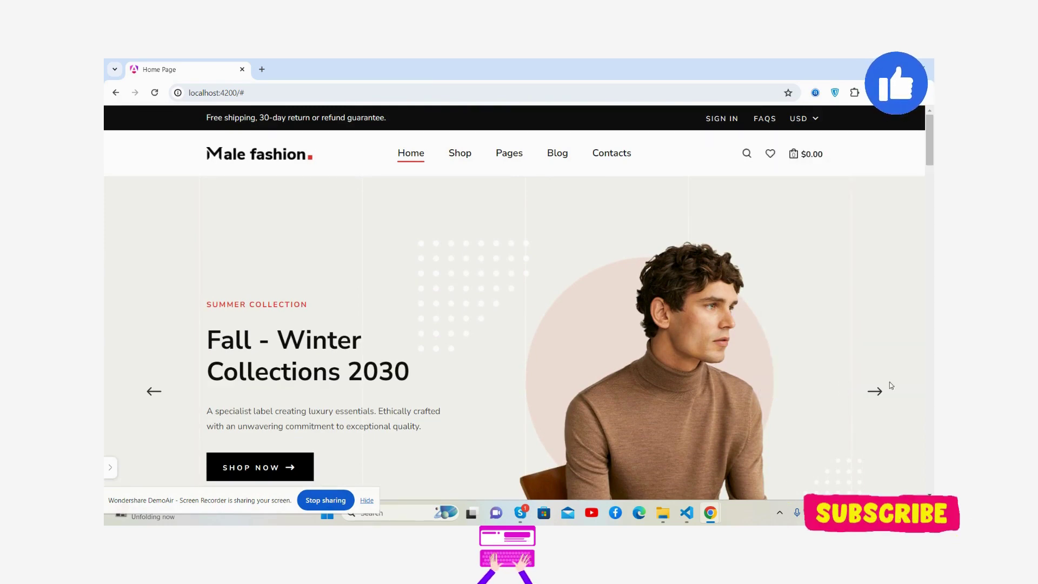
click(910, 341)
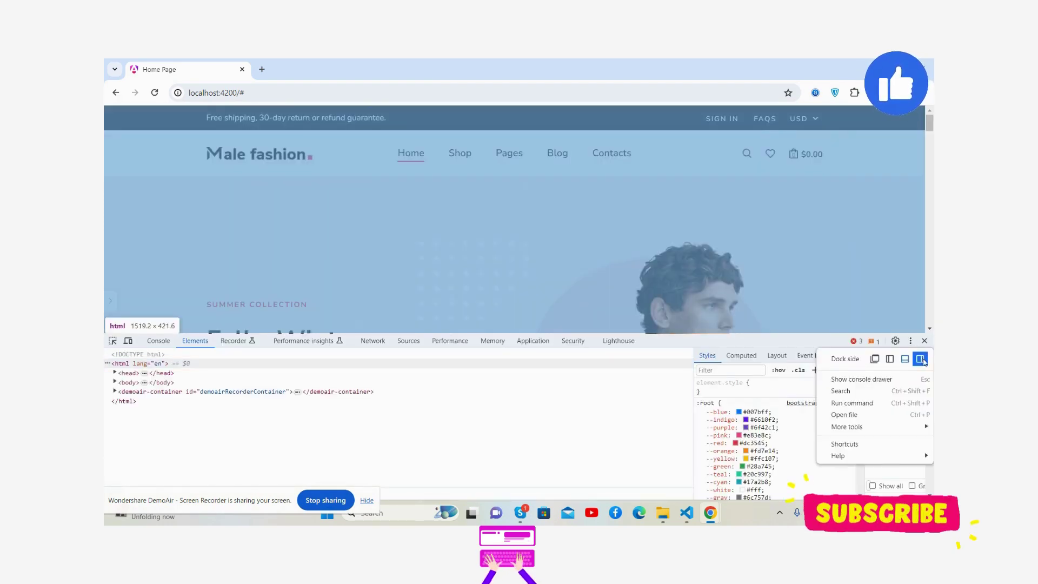
click(919, 358)
Step: Emulate the iPhone 14 Pro Max at 100% zoom and toggle the mobile navigation menu
click(508, 113)
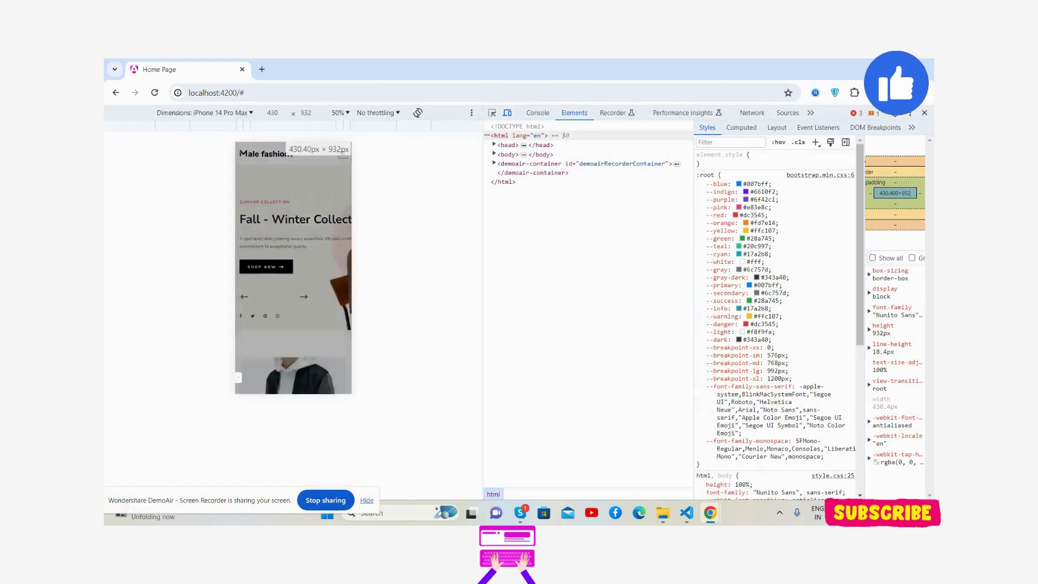
click(250, 113)
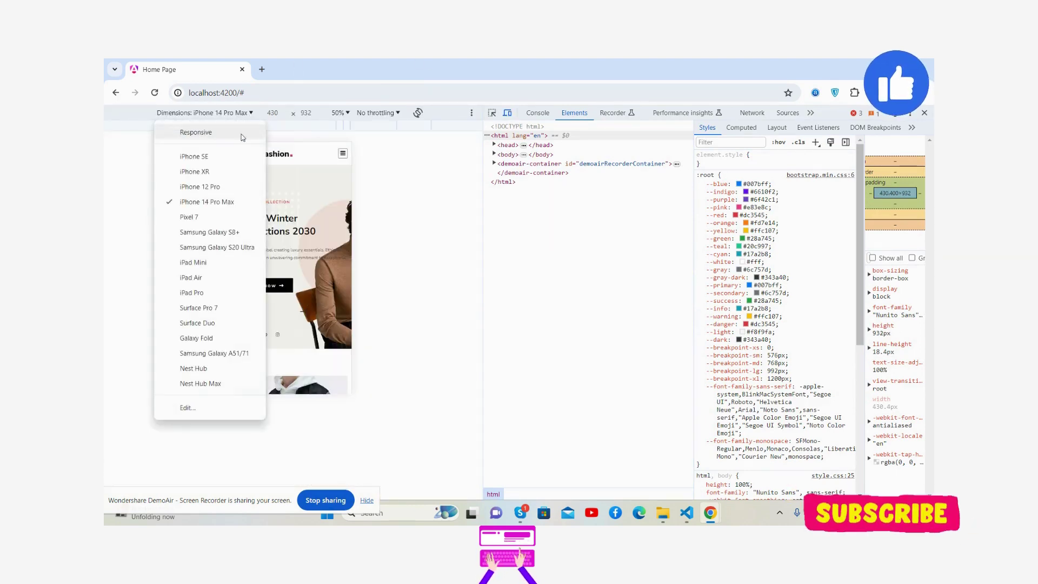
click(338, 112)
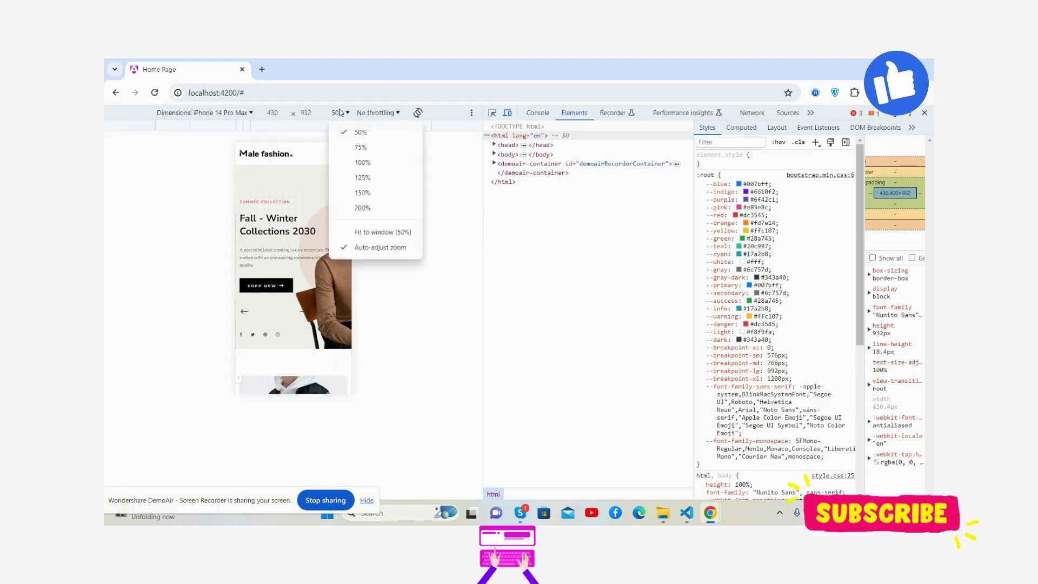
click(351, 165)
click(391, 166)
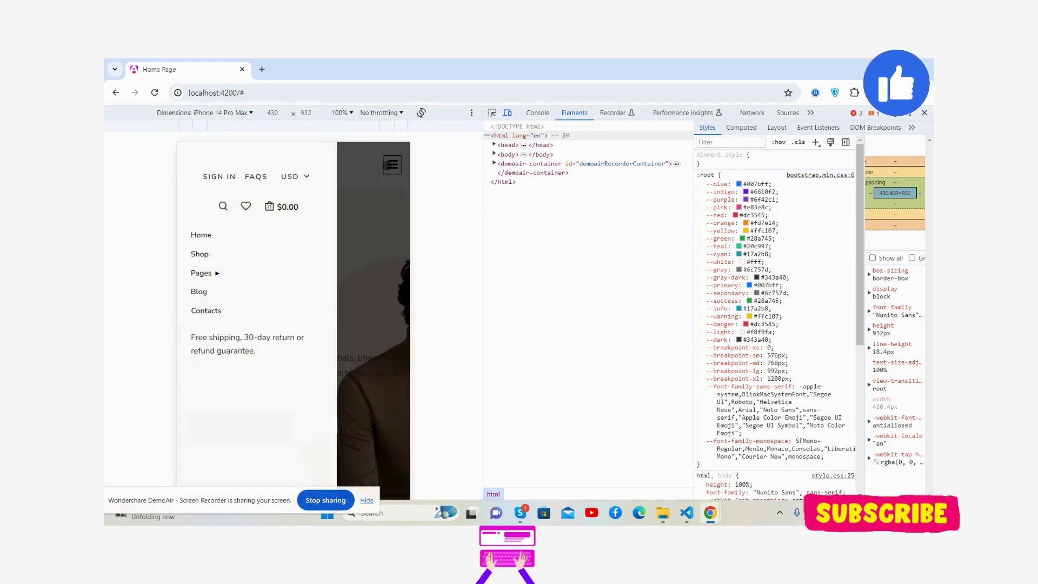
click(392, 165)
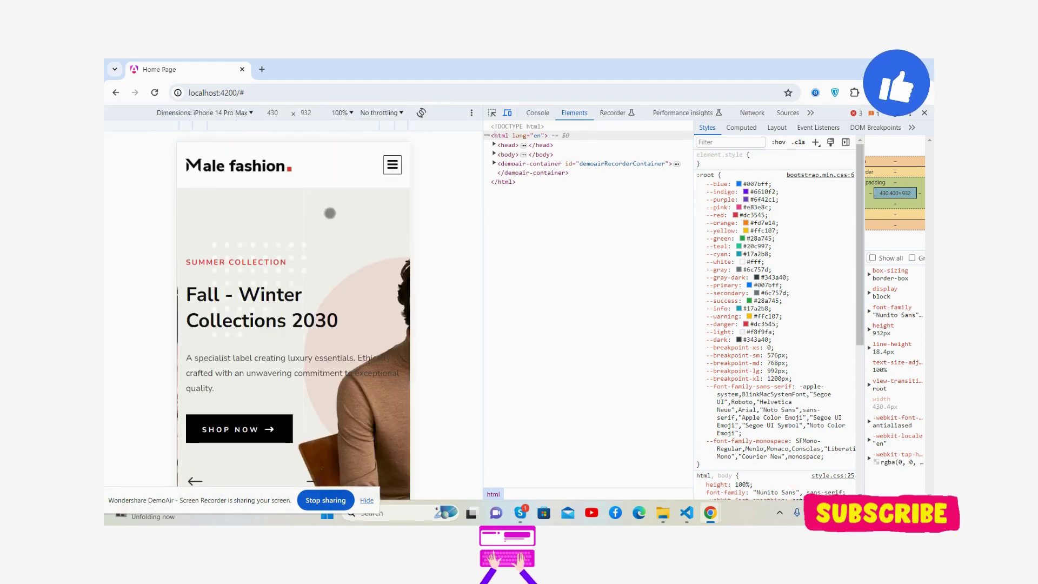
scroll(307, 222, down, 5)
scroll(306, 222, down, 5)
scroll(306, 222, down, 5)
scroll(307, 223, down, 5)
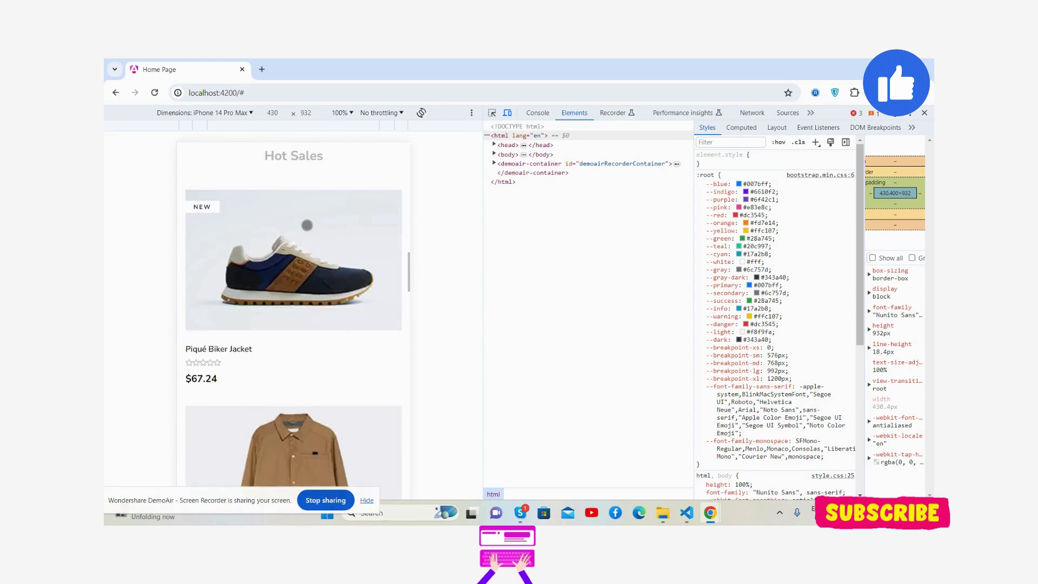
scroll(307, 222, up, 5)
scroll(306, 222, up, 5)
scroll(306, 222, up, 5)
scroll(307, 218, up, 5)
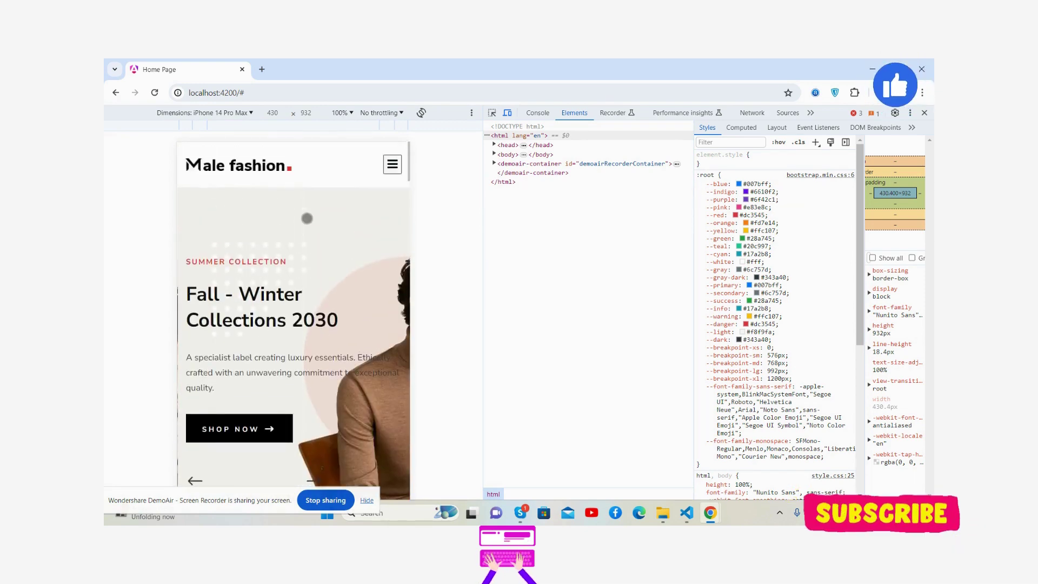
Step: Preview the home page as iPad Pro, then iPad Air, then iPad Mini
click(223, 112)
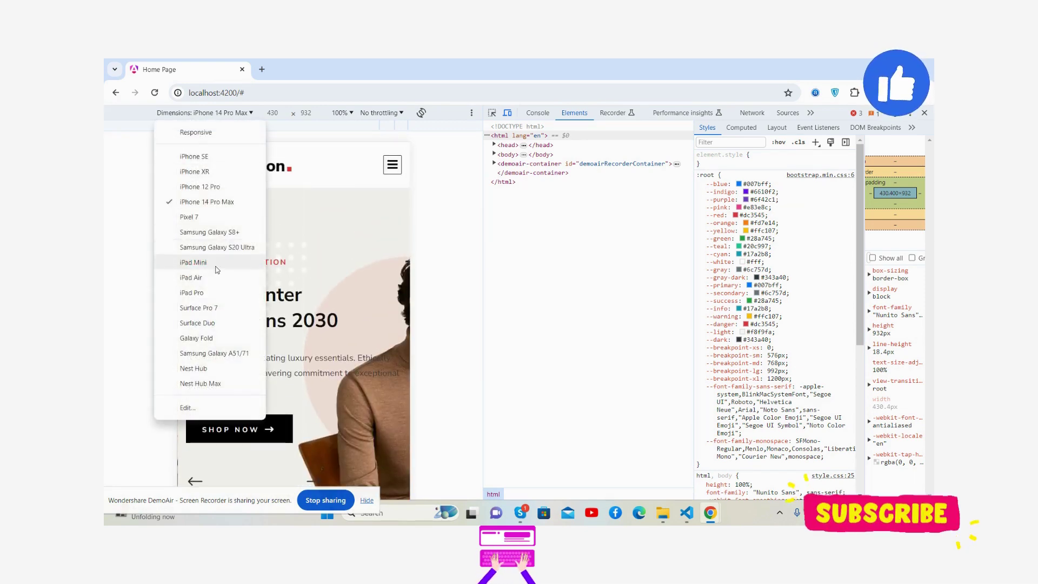
click(209, 292)
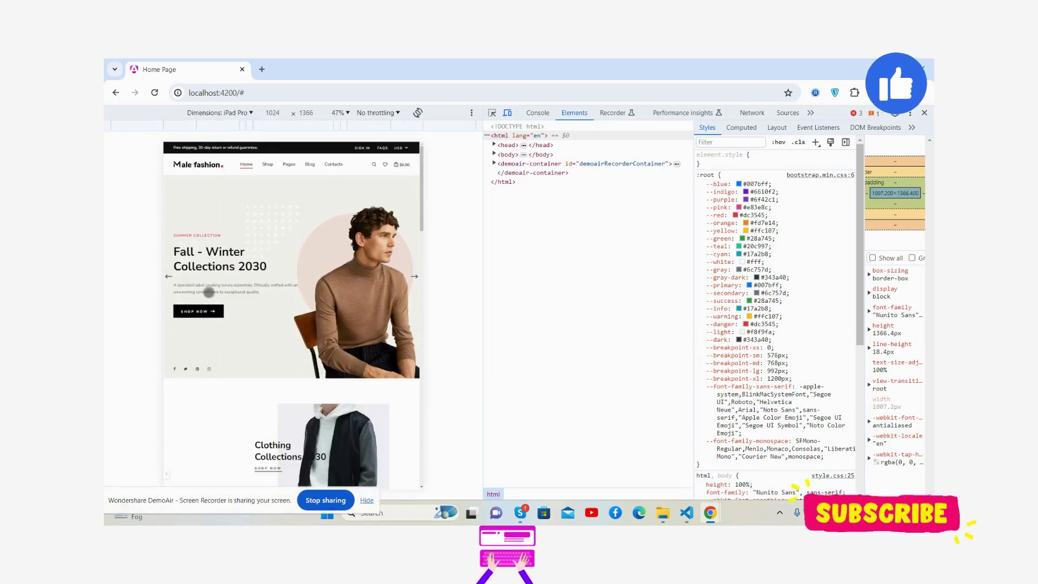
click(232, 113)
click(221, 277)
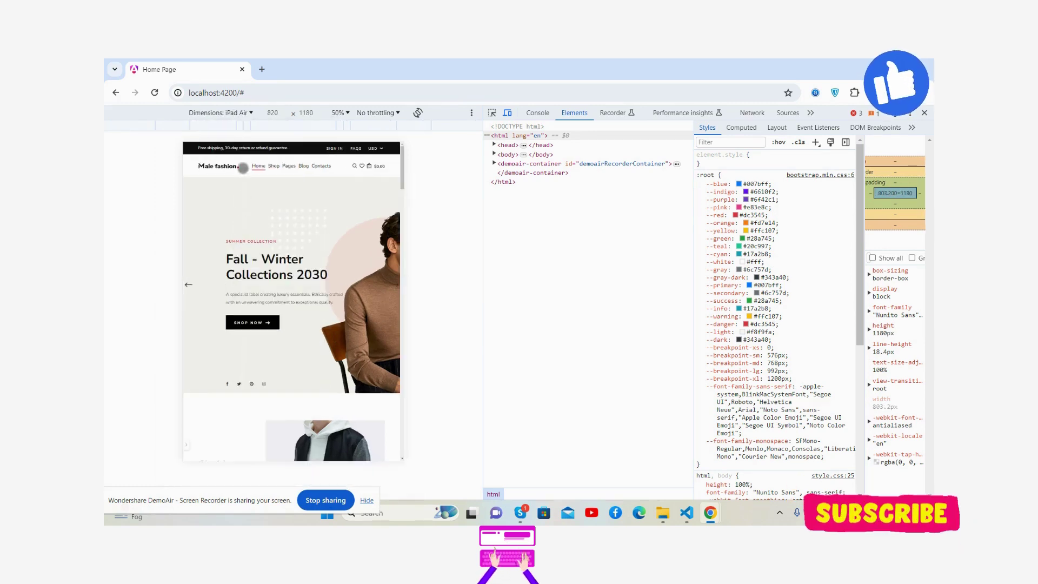
click(231, 112)
click(225, 262)
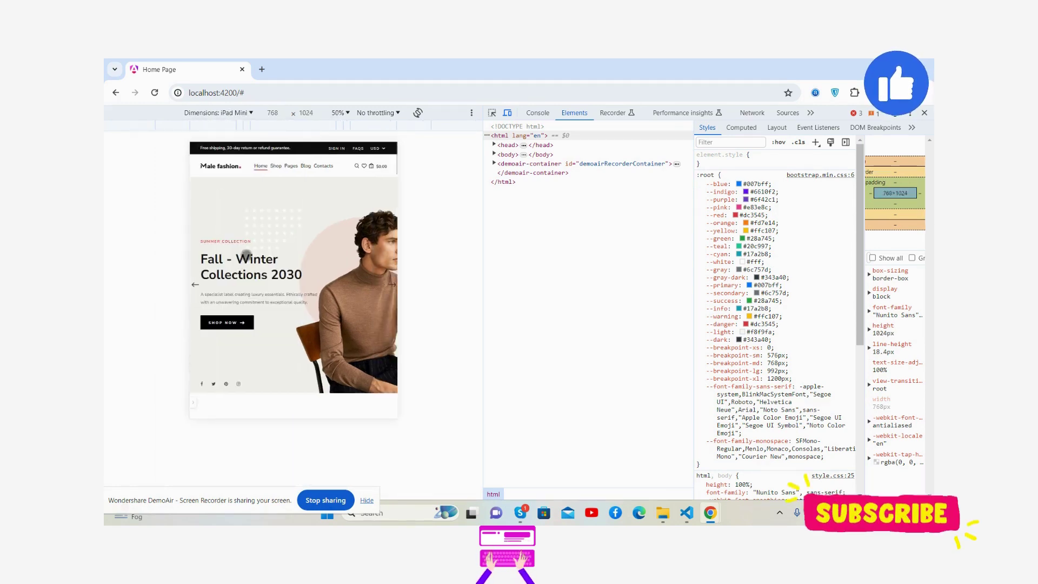
Step: Close the DevTools panel to restore the full-width desktop home page
click(924, 113)
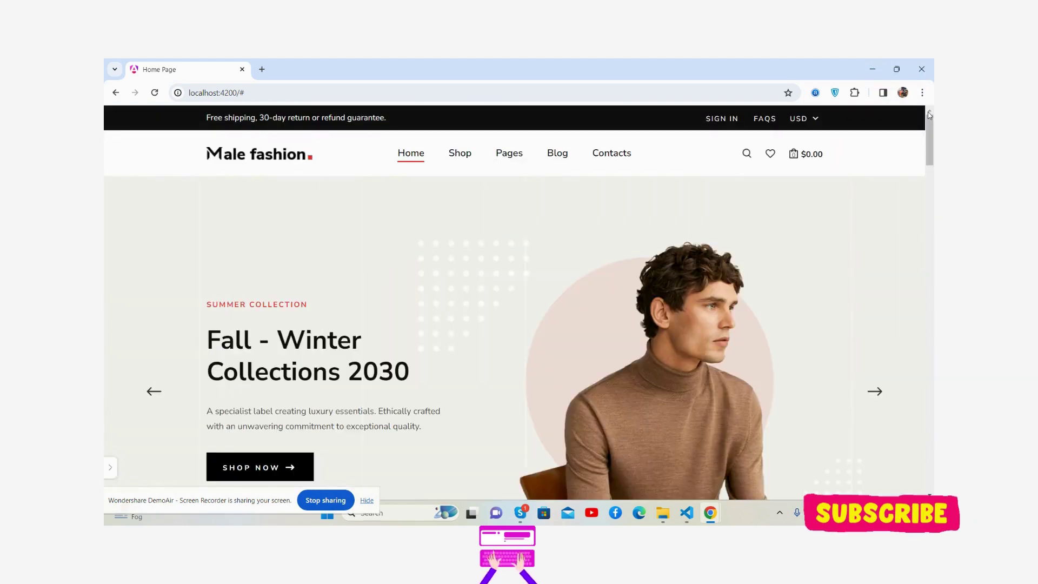